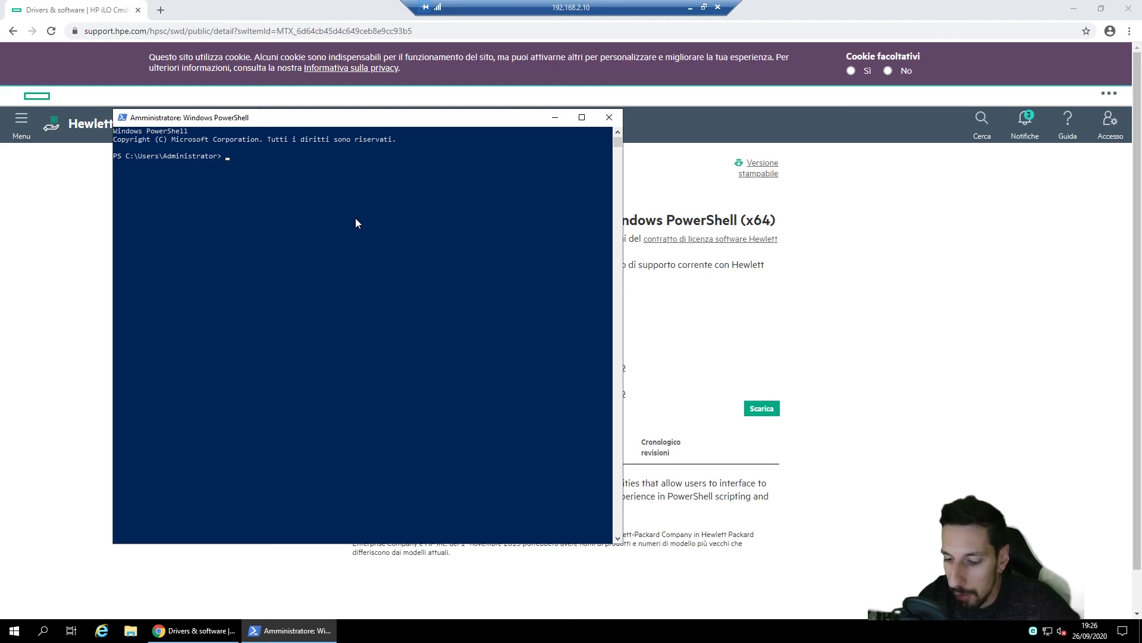
Scan the network for iLO devices by running Find-HPiLO -range 192.168.2.1-254 in PowerShell
text(-HPiLO )
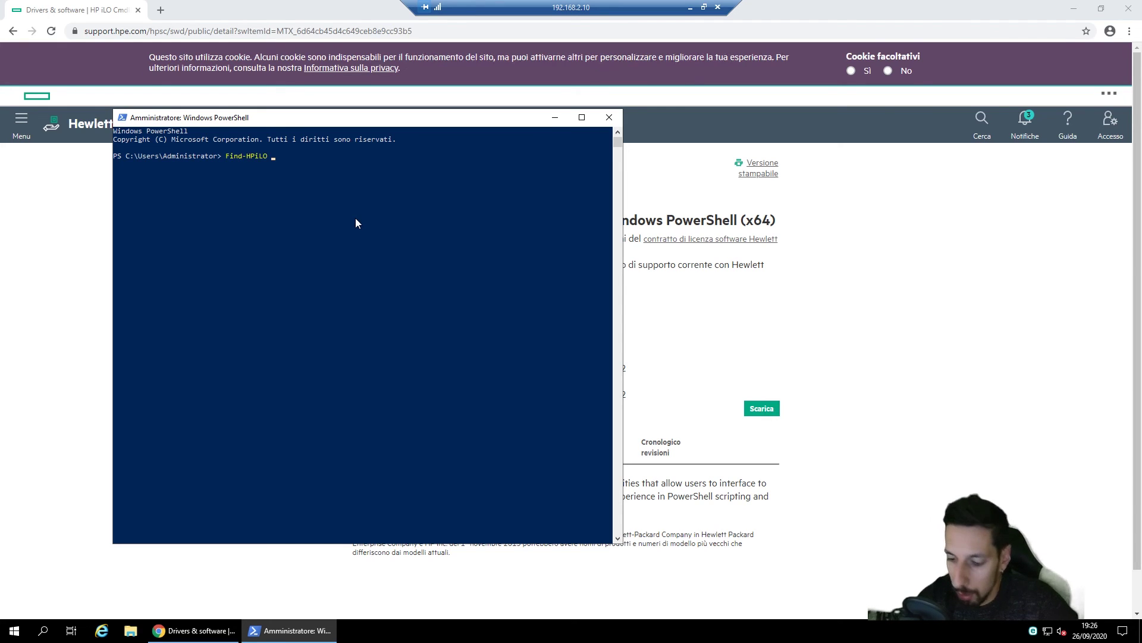
text(-range 192.168.)
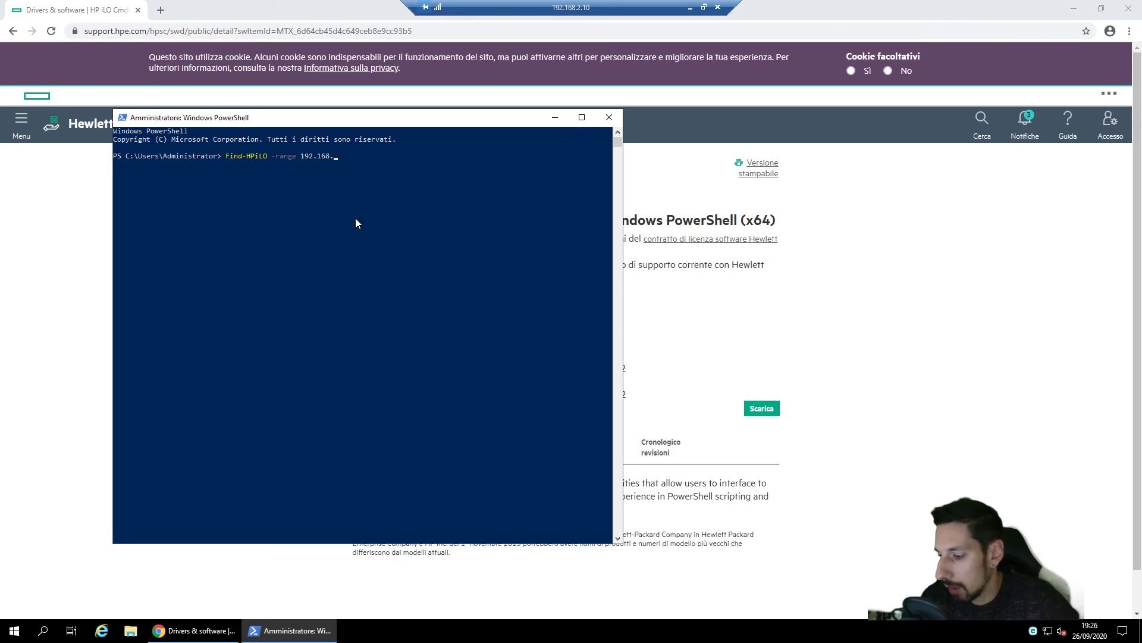
text(1)
key(BackSpace)
text(2.)
text(1)
text(-254)
key(Return)
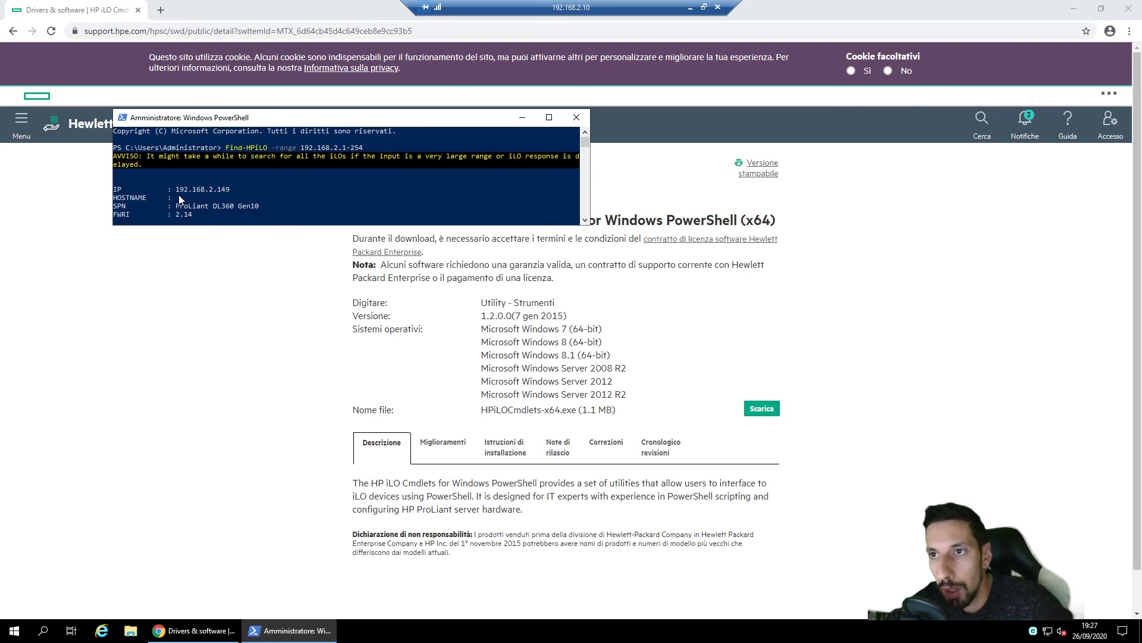
click(178, 194)
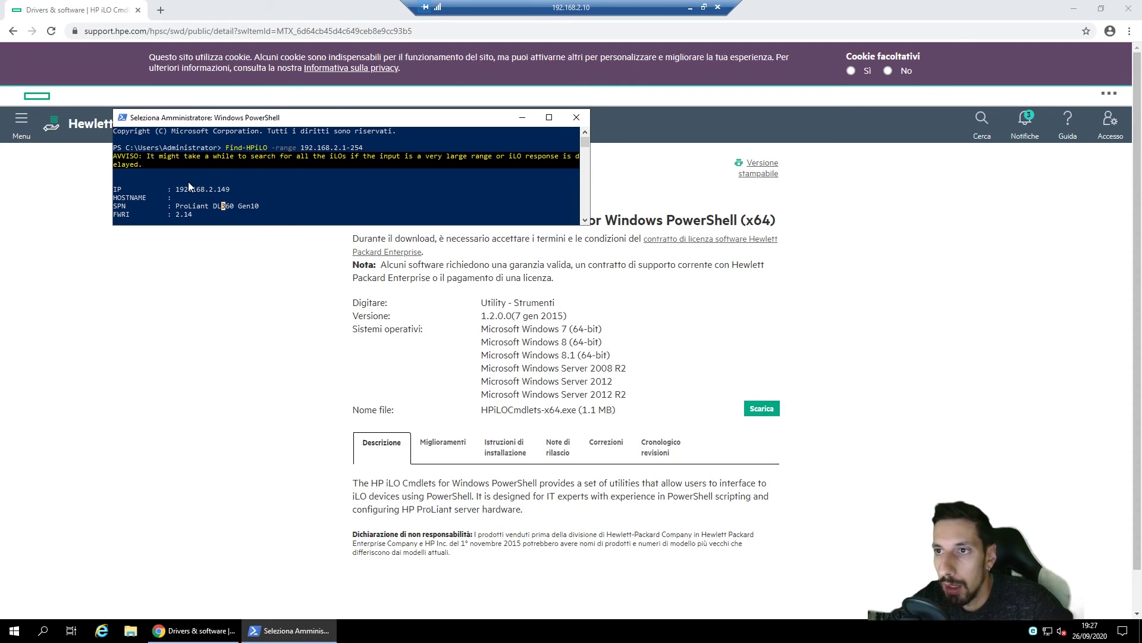
Switch to Chrome, open 192.168.2.149 in a new tab despite the certificate warning, and log in with the local login name and password
click(159, 10)
text(192.168.)
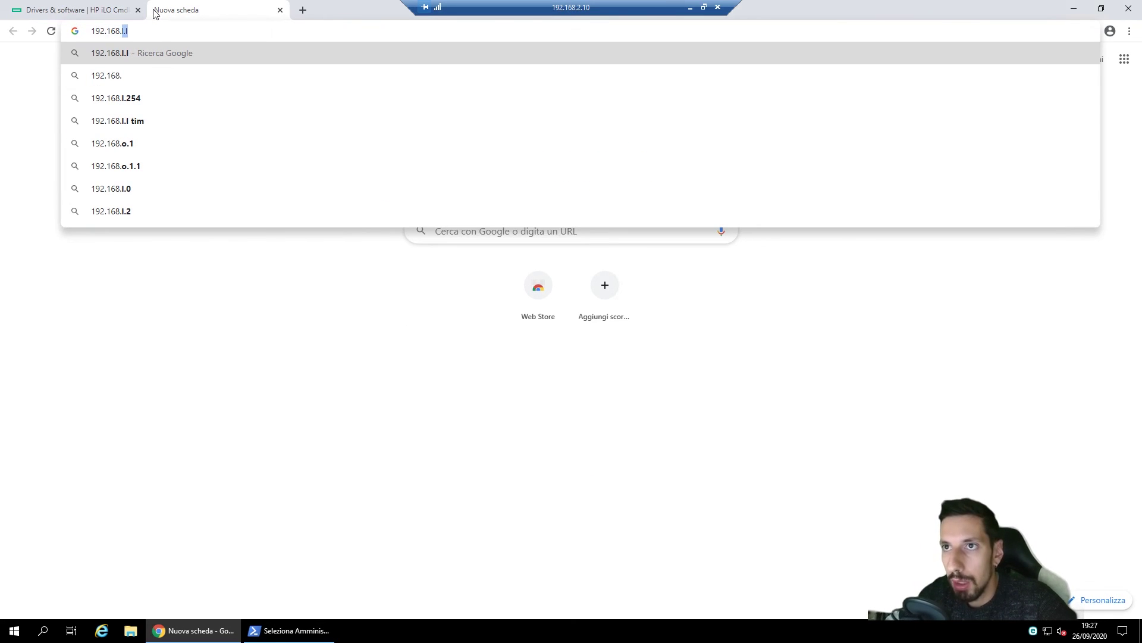
text(2.149)
key(Return)
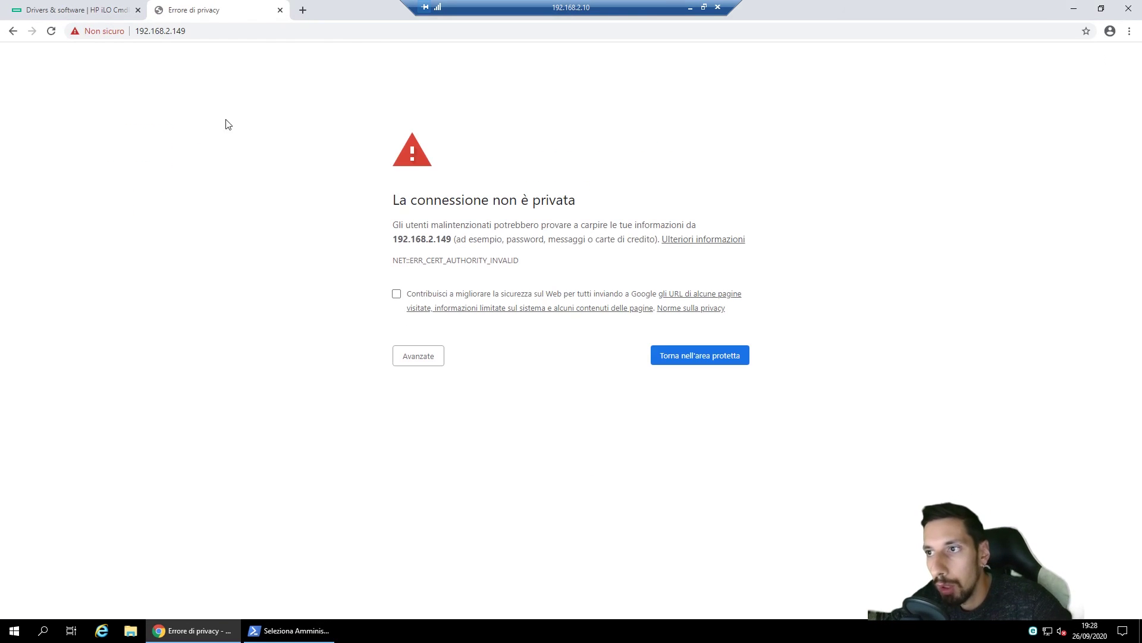
click(423, 364)
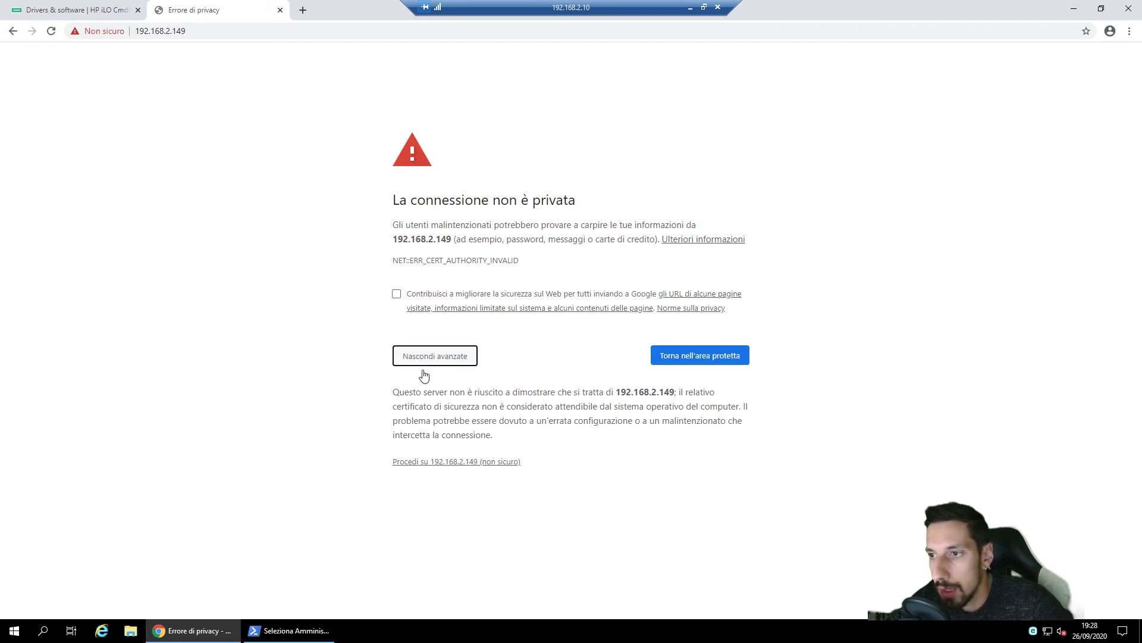
click(444, 461)
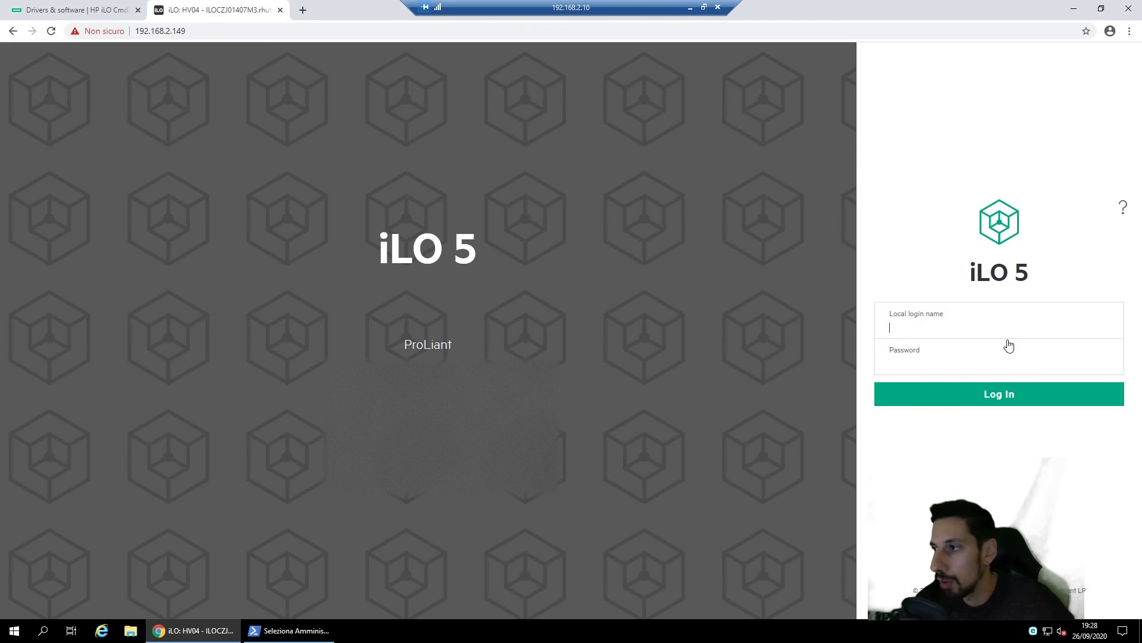
text(m)
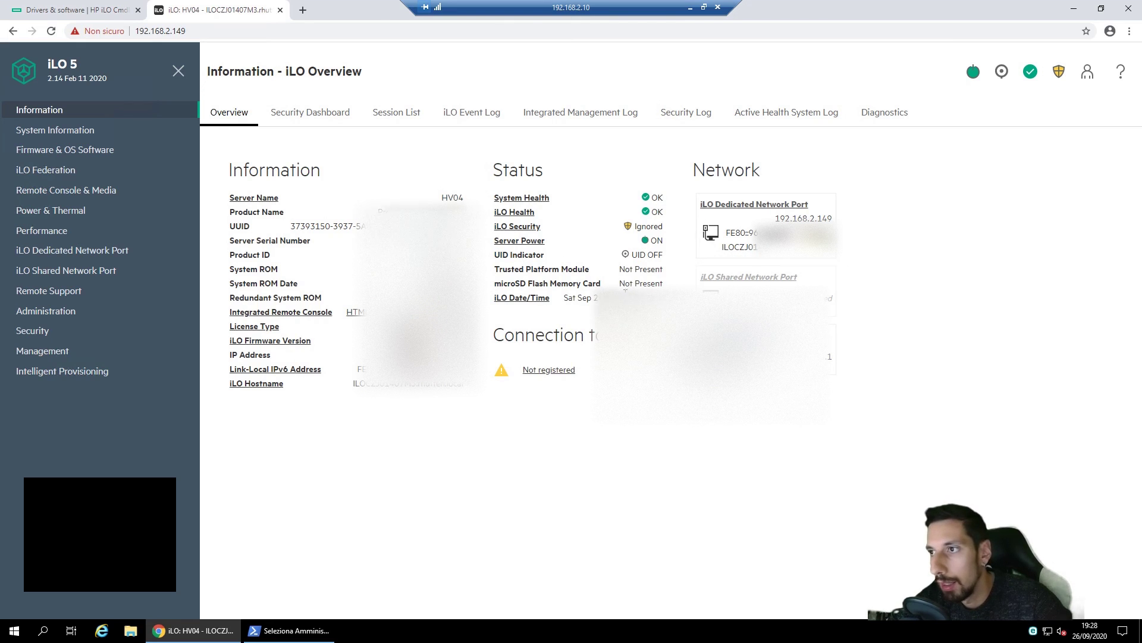
Review the Security Dashboard, the iLO Event Log and the Active Health System Log download page
click(310, 116)
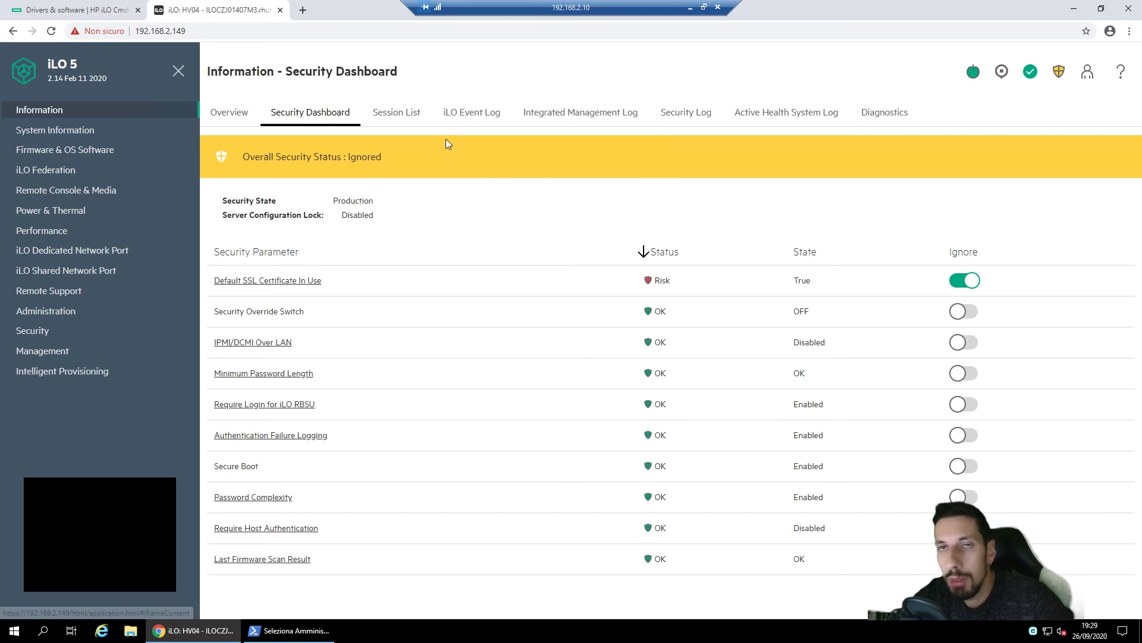
click(474, 116)
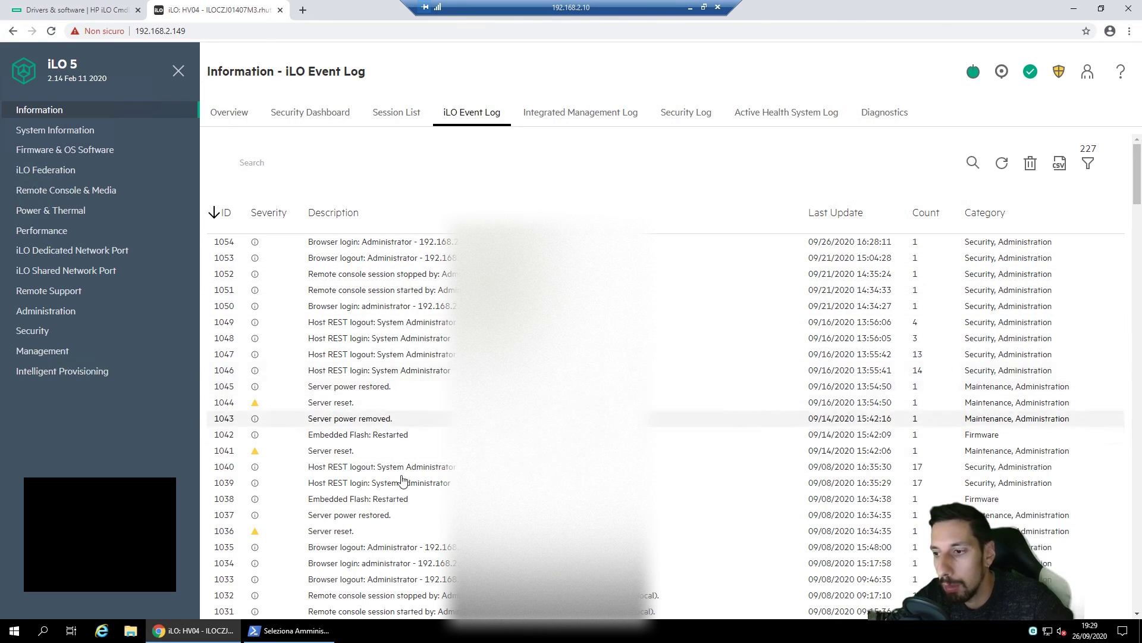
scroll(403, 500, down, 3)
scroll(410, 488, up, 3)
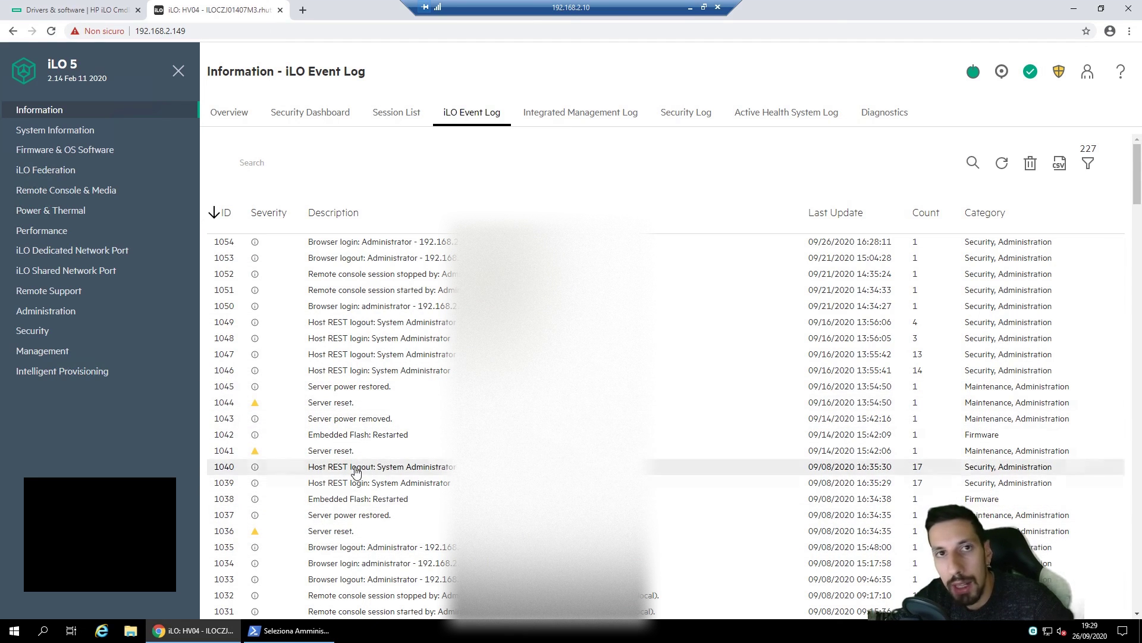
click(787, 112)
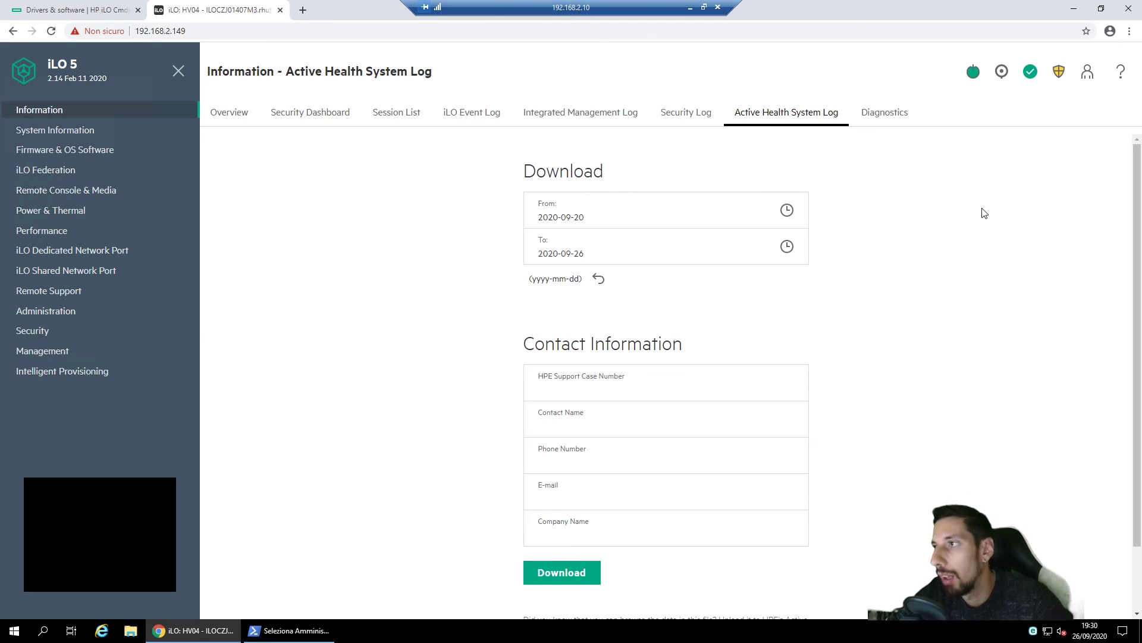
Review the server's health summary, processor details and memory details in System Information
click(117, 136)
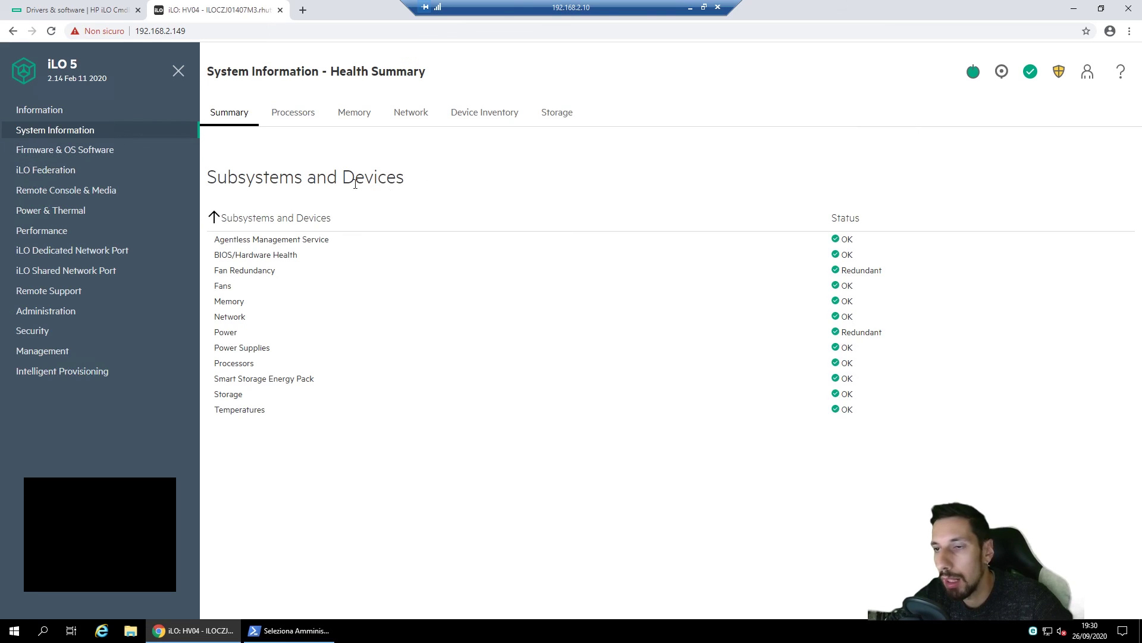
click(298, 118)
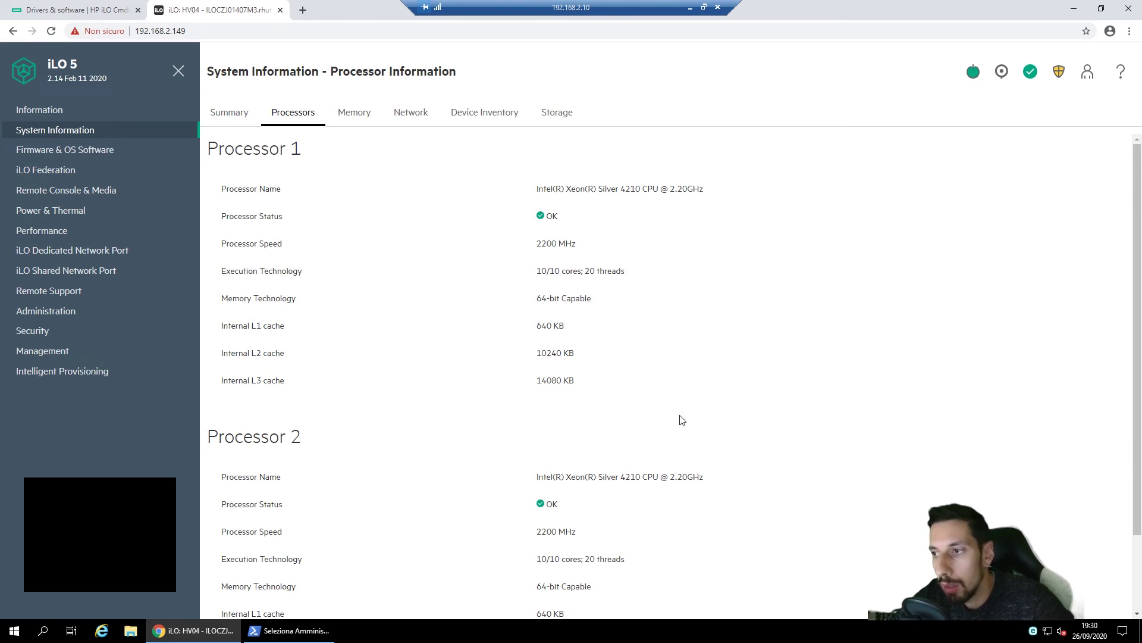
scroll(636, 459, down, 2)
scroll(476, 398, up, 2)
click(354, 113)
scroll(485, 336, down, 2)
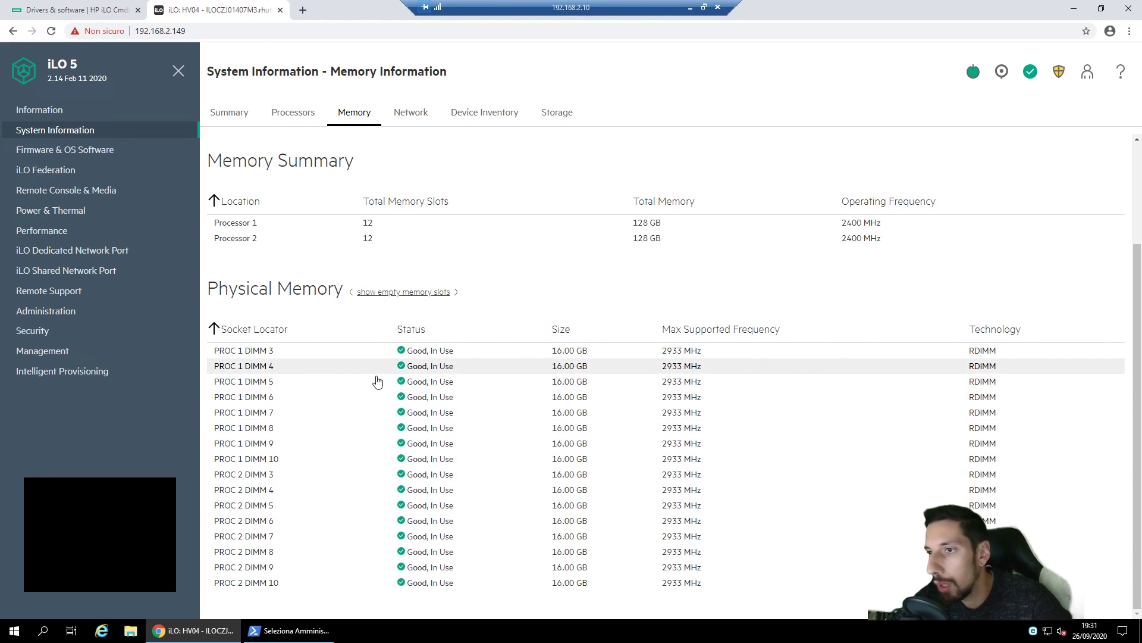
scroll(511, 441, up, 2)
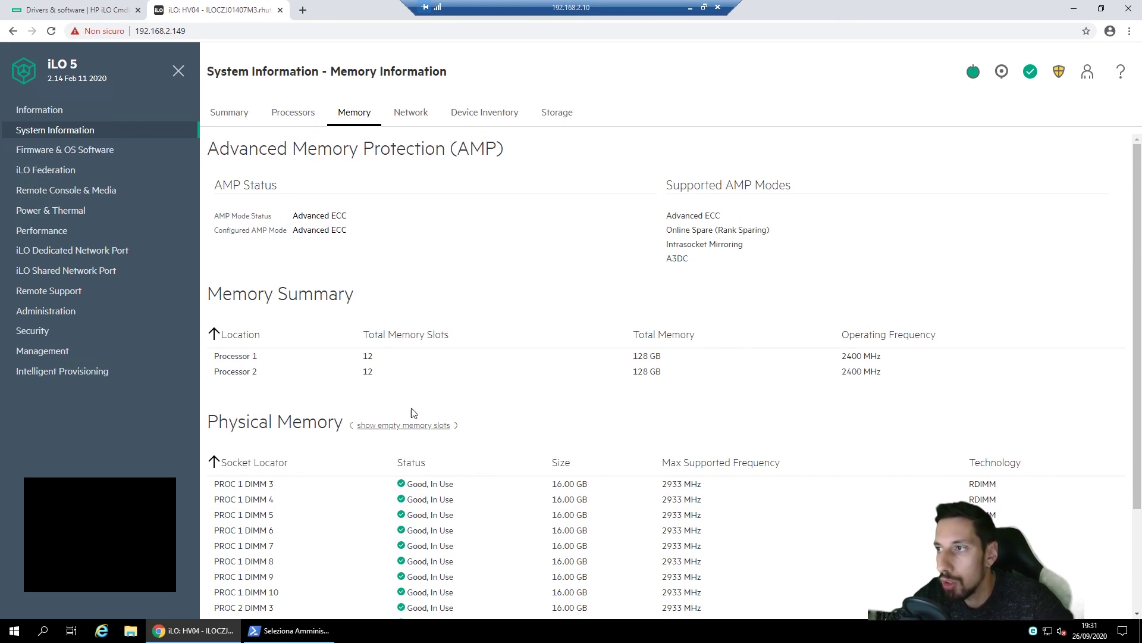
Check the server's network page and examine the logical and physical drives in its storage information
click(406, 125)
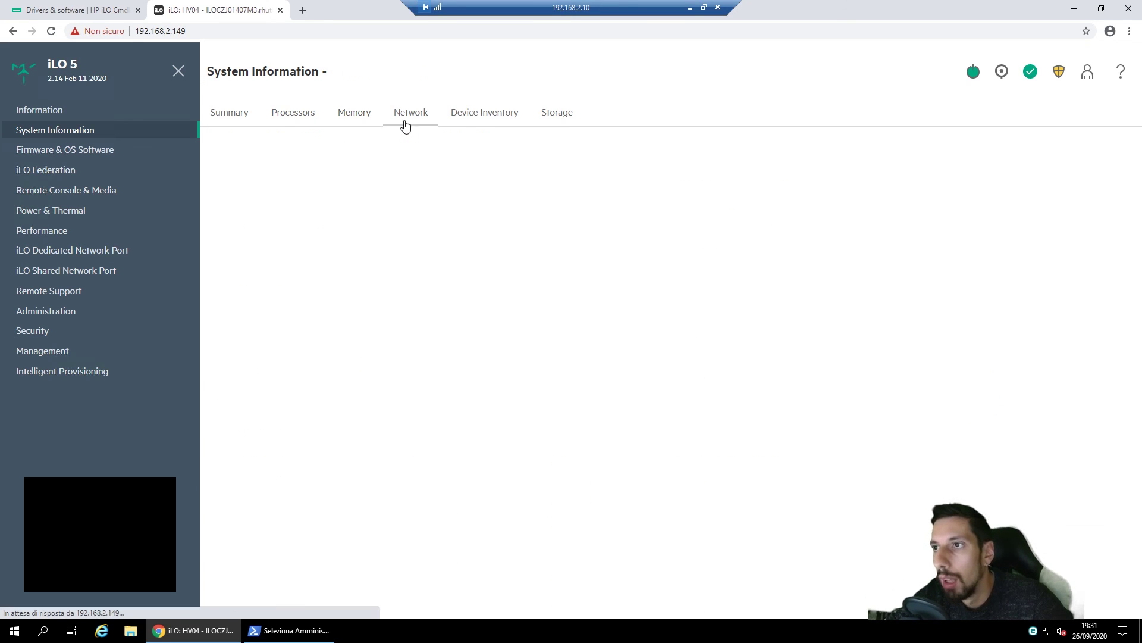
click(570, 117)
scroll(488, 340, down, 5)
scroll(425, 354, down, 2)
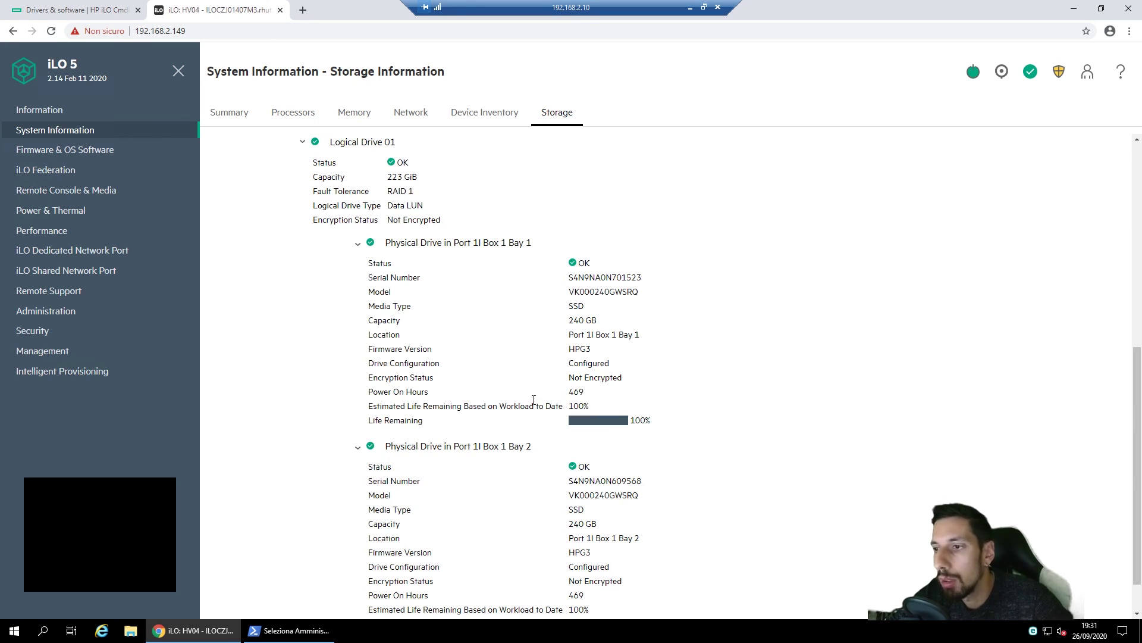
Review the installed firmware list, and examine the server's virtual power button and system power restore settings
click(93, 151)
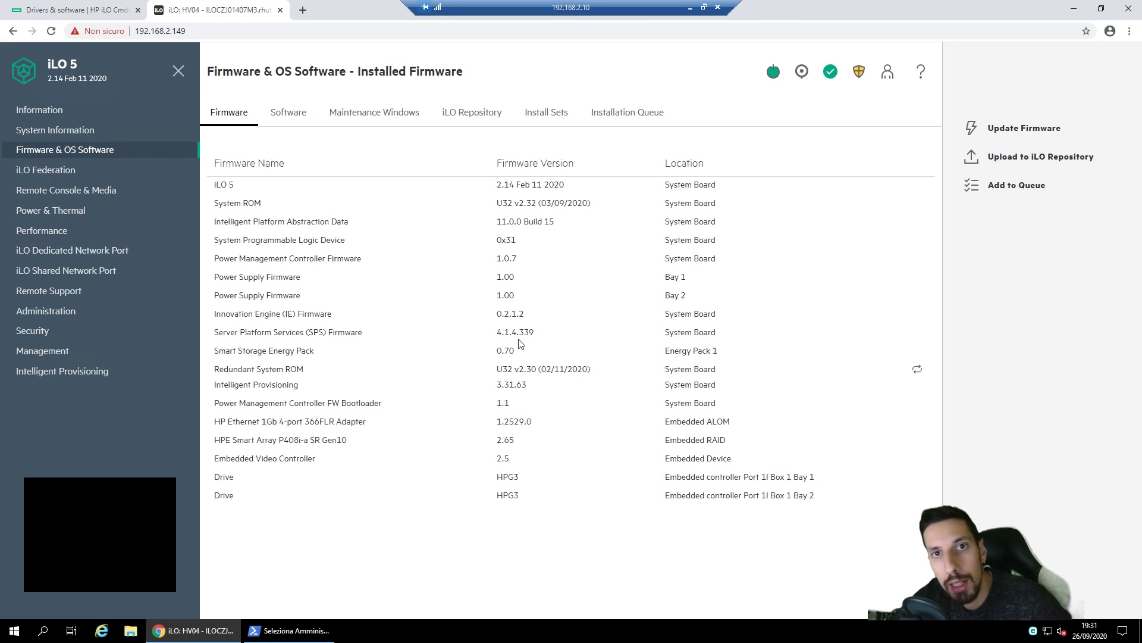
click(102, 210)
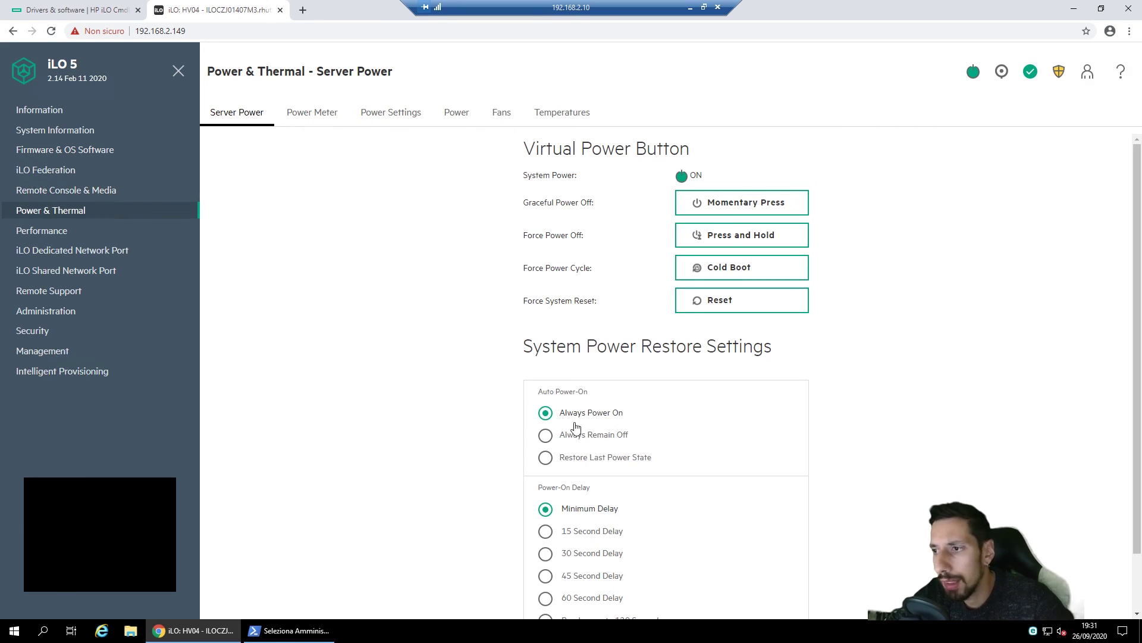
scroll(542, 434, down, 2)
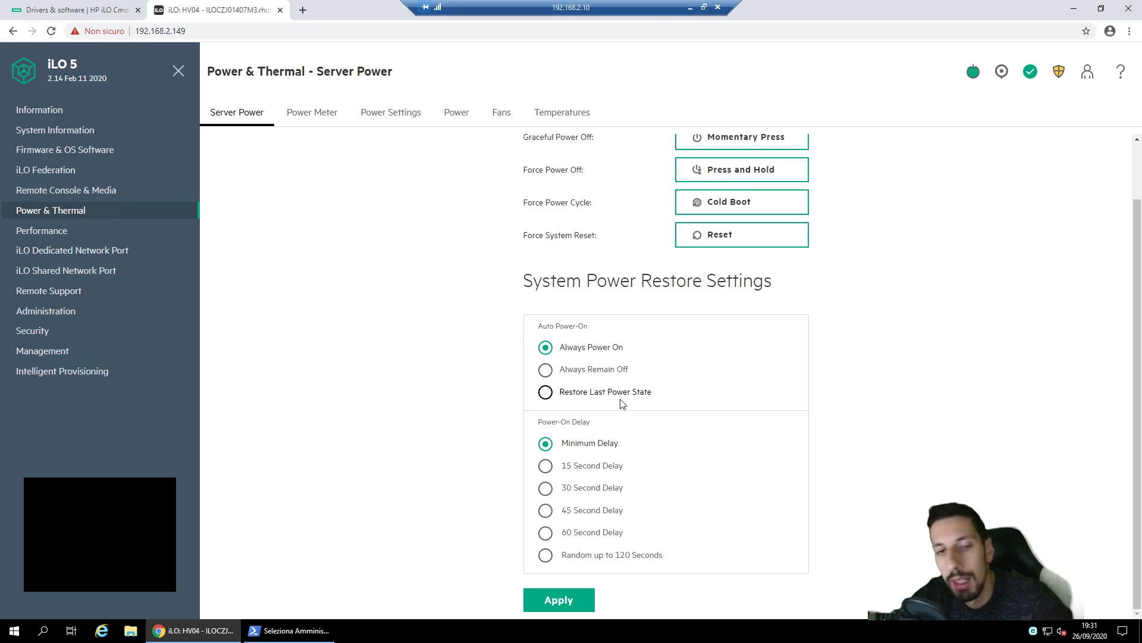
scroll(632, 420, up, 2)
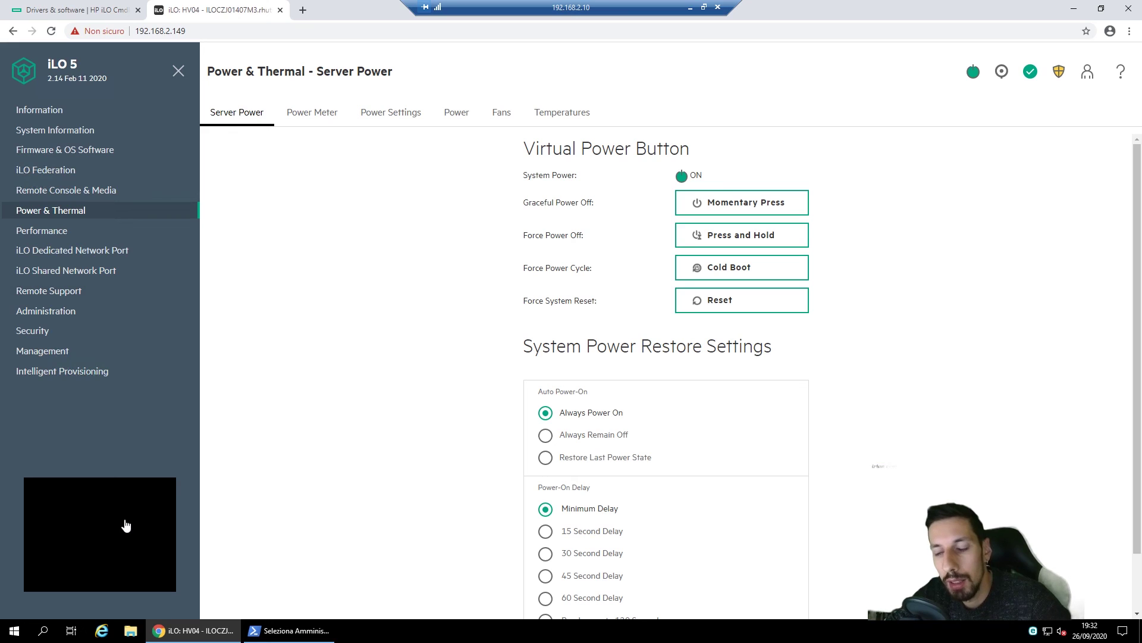
Open the HTML5 remote console for the server, enlarge its window and examine its virtual keyboard options
click(93, 514)
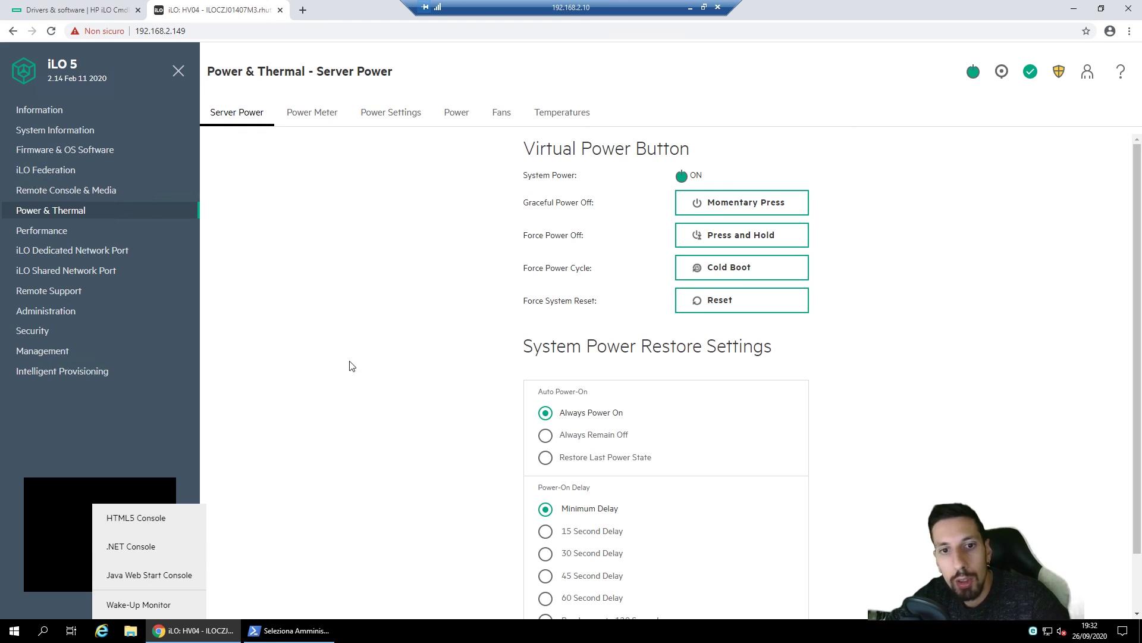
click(141, 519)
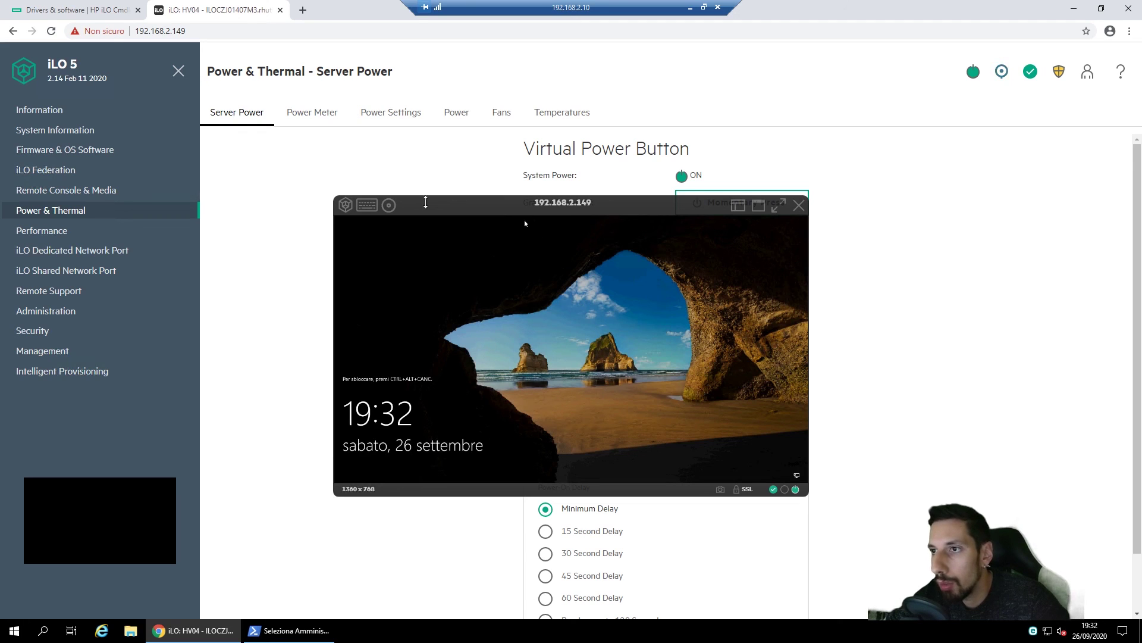
drag(809, 496, 852, 558)
click(374, 208)
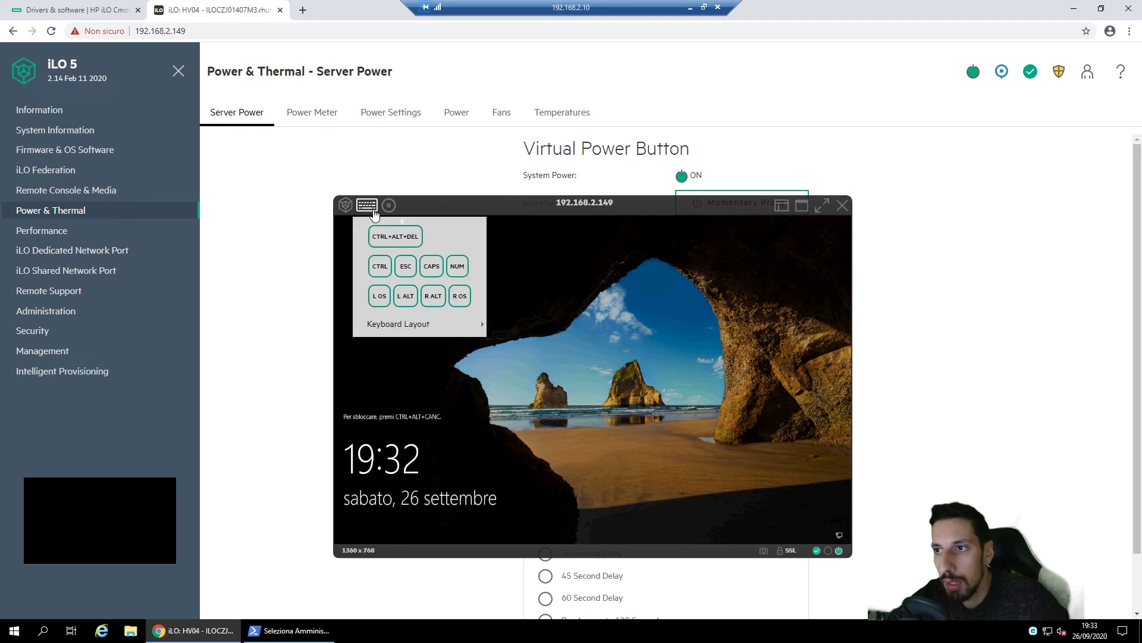
click(395, 236)
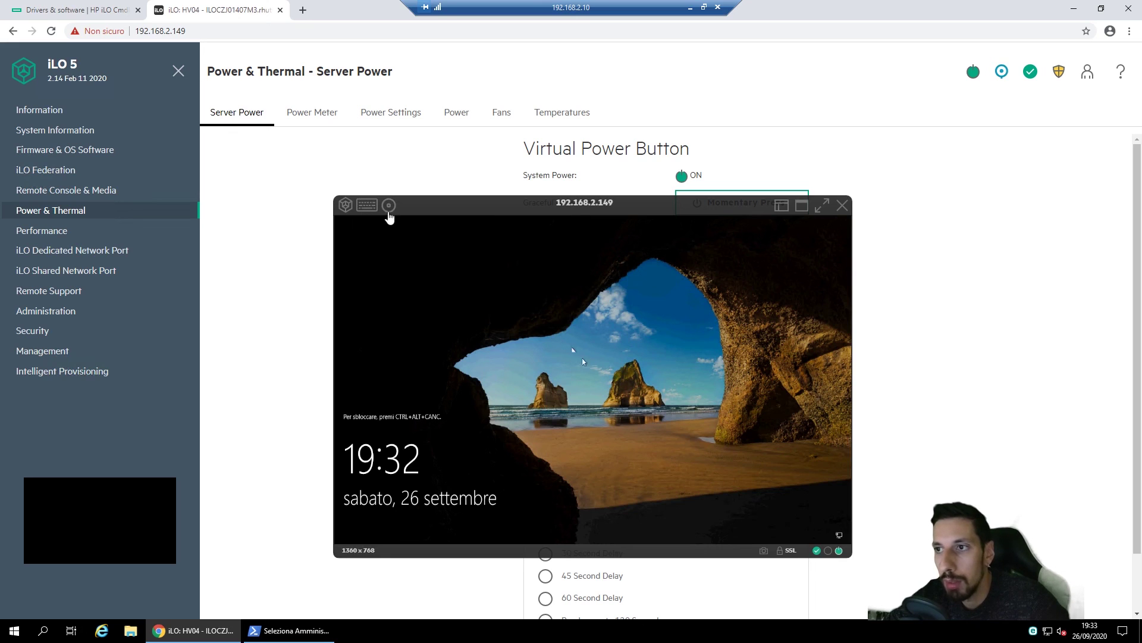
Examine the console's virtual media options for mounting a CD/DVD from a URL or local ISO file, and close the console
click(390, 206)
mouse_move(418, 266)
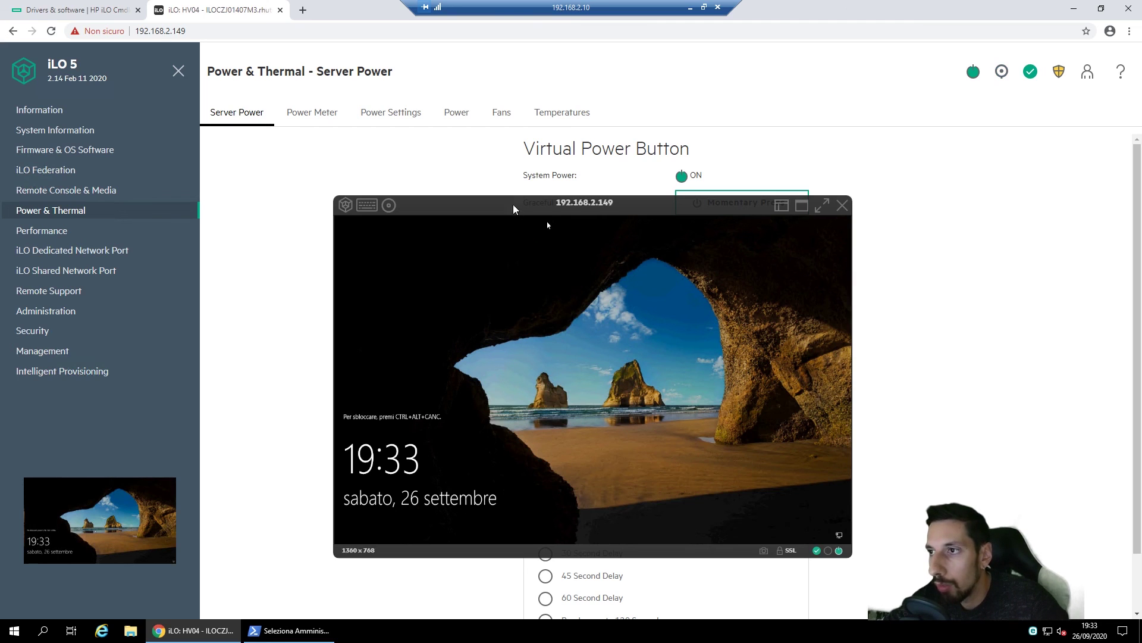
drag(522, 209, 484, 202)
click(351, 197)
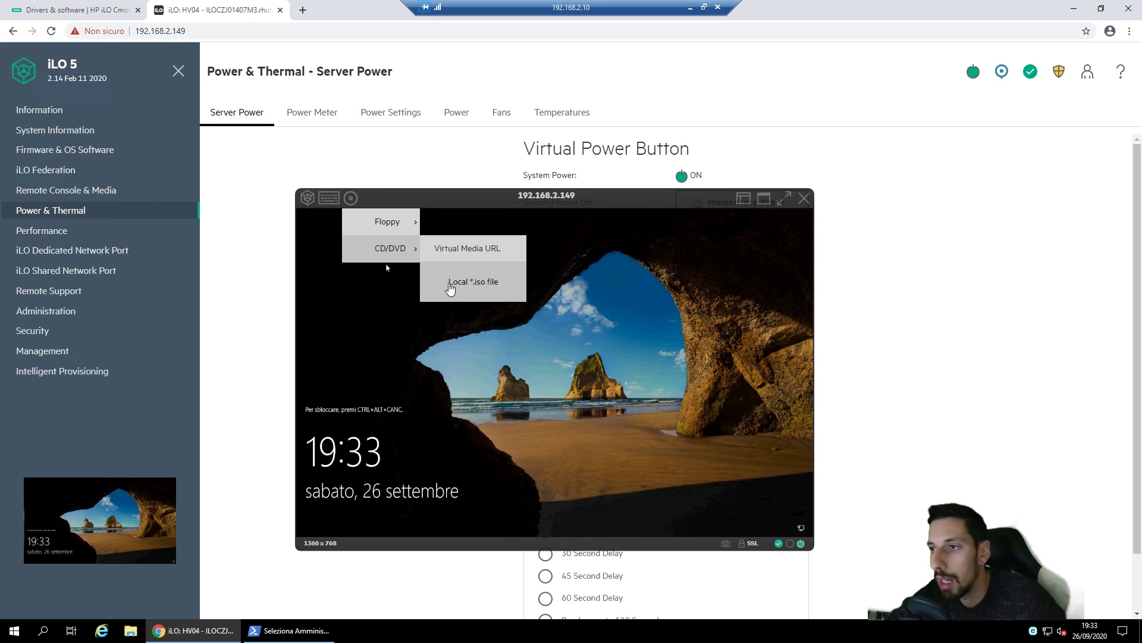
click(470, 368)
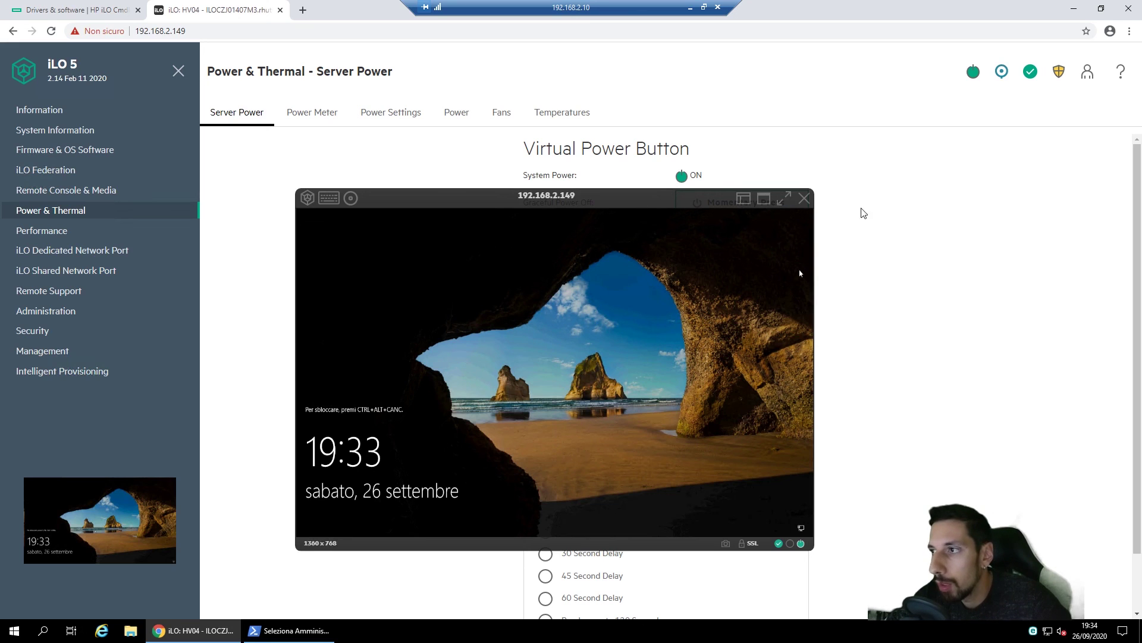
click(805, 198)
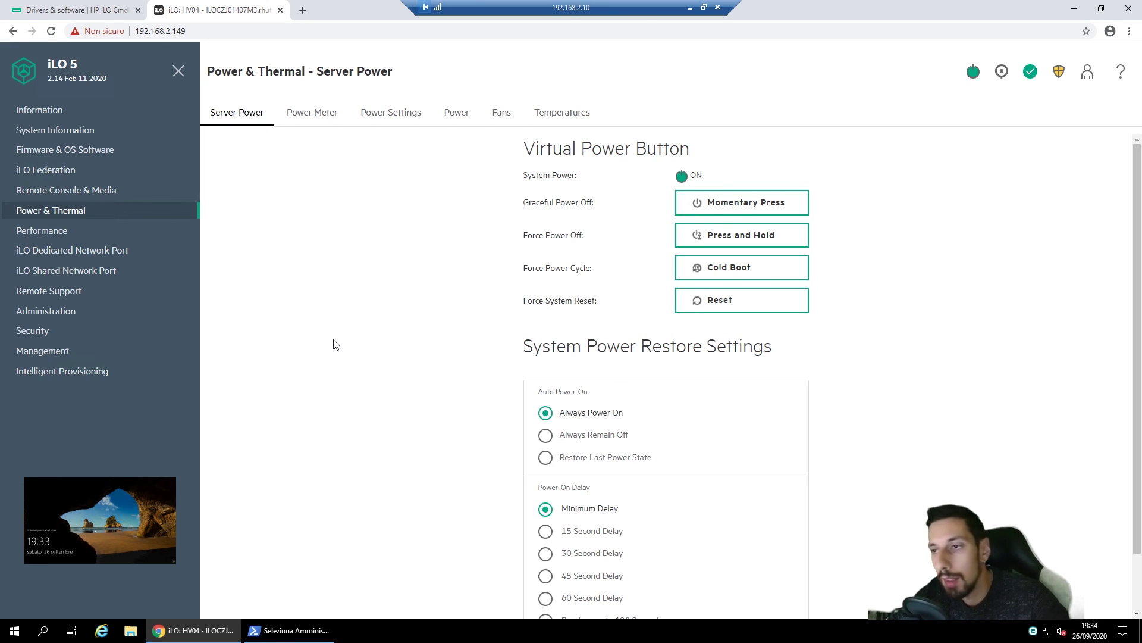
Reopen the HTML5 remote console to view the server's screen, and close it
click(105, 501)
click(158, 510)
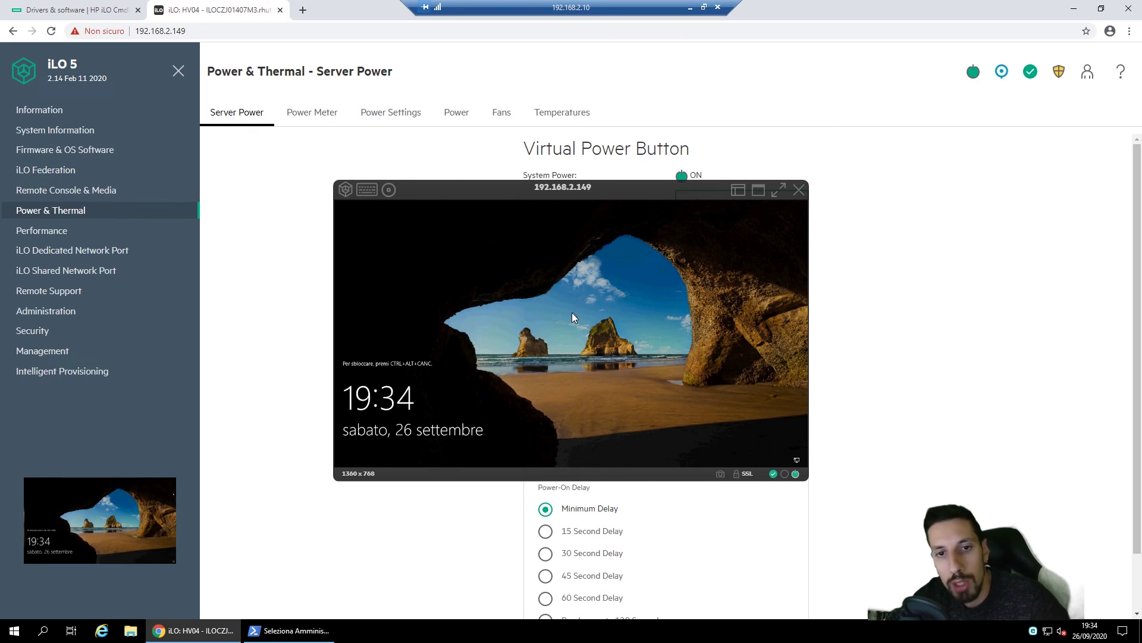
click(799, 190)
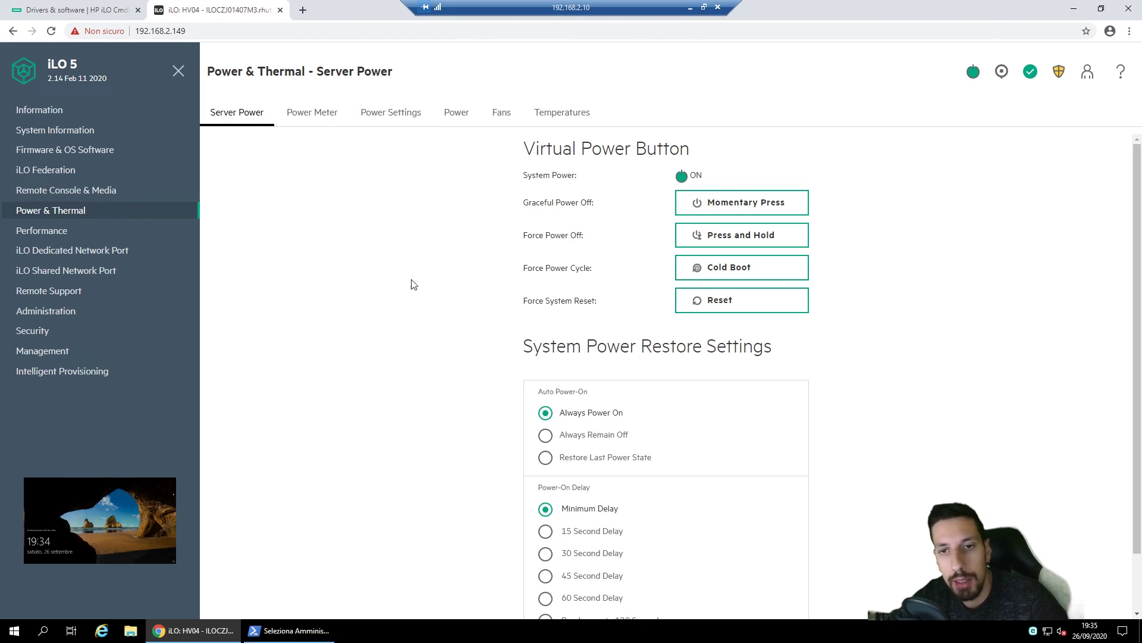
Launch the server's HTML5 remote console again from the console preview
click(181, 498)
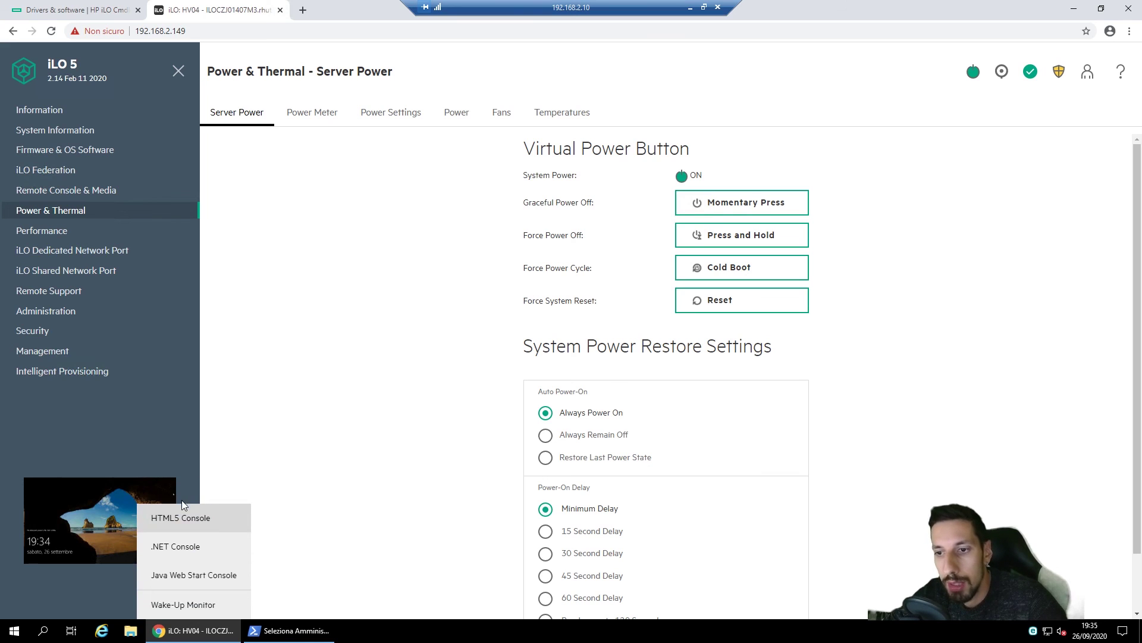
click(180, 517)
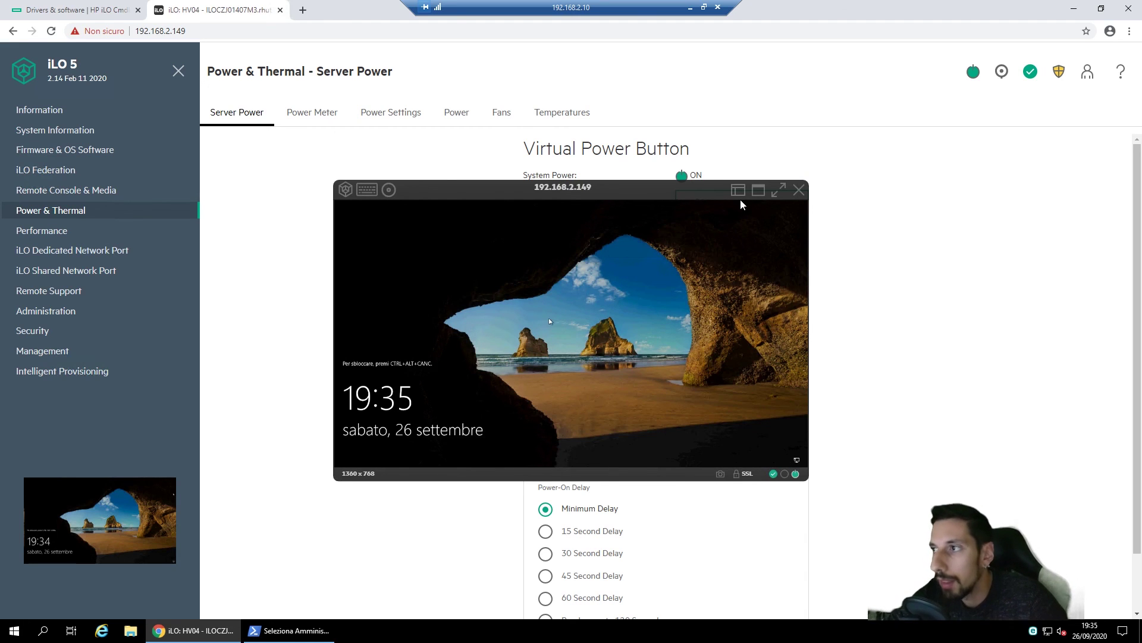
Examine iLO's administration settings, covering the installed license status, the language options and the list of local users
click(87, 311)
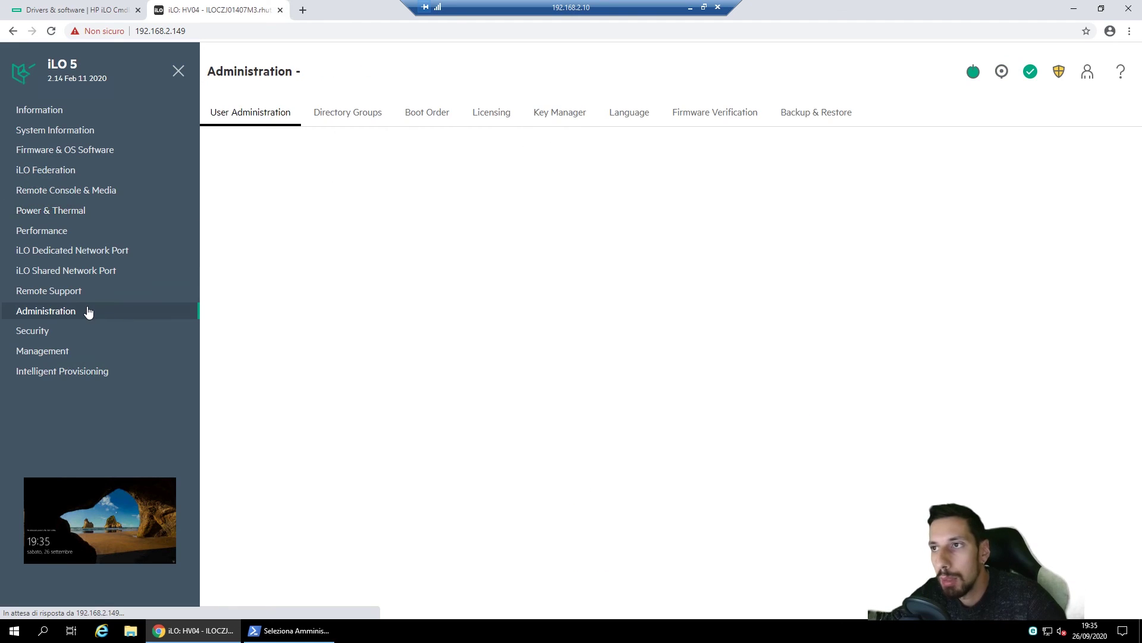
click(504, 115)
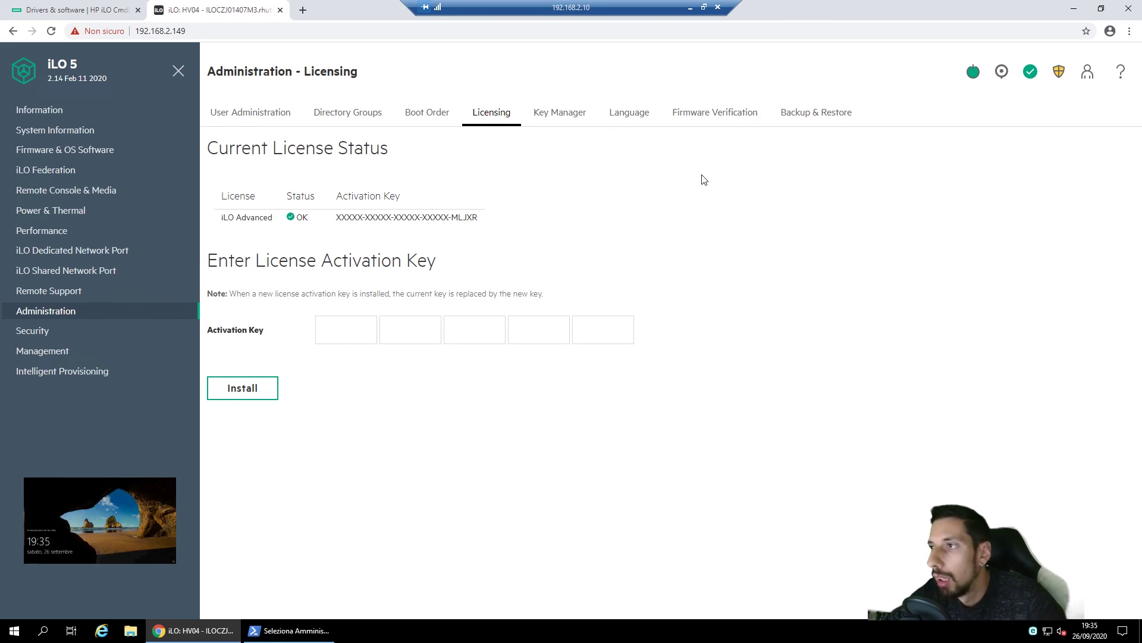
click(613, 113)
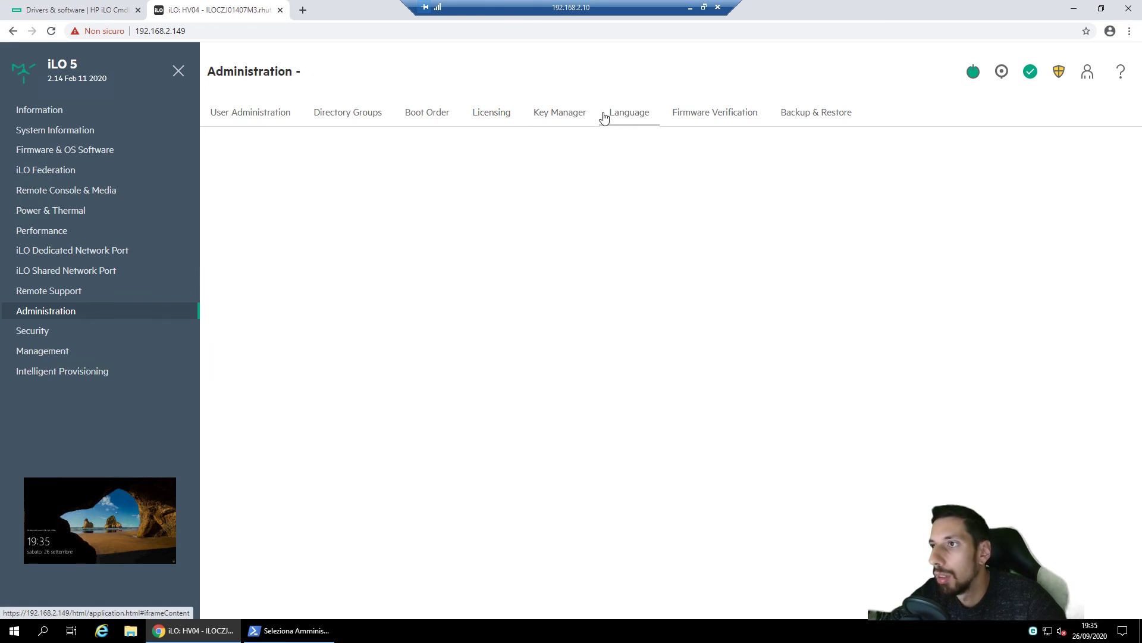
click(220, 119)
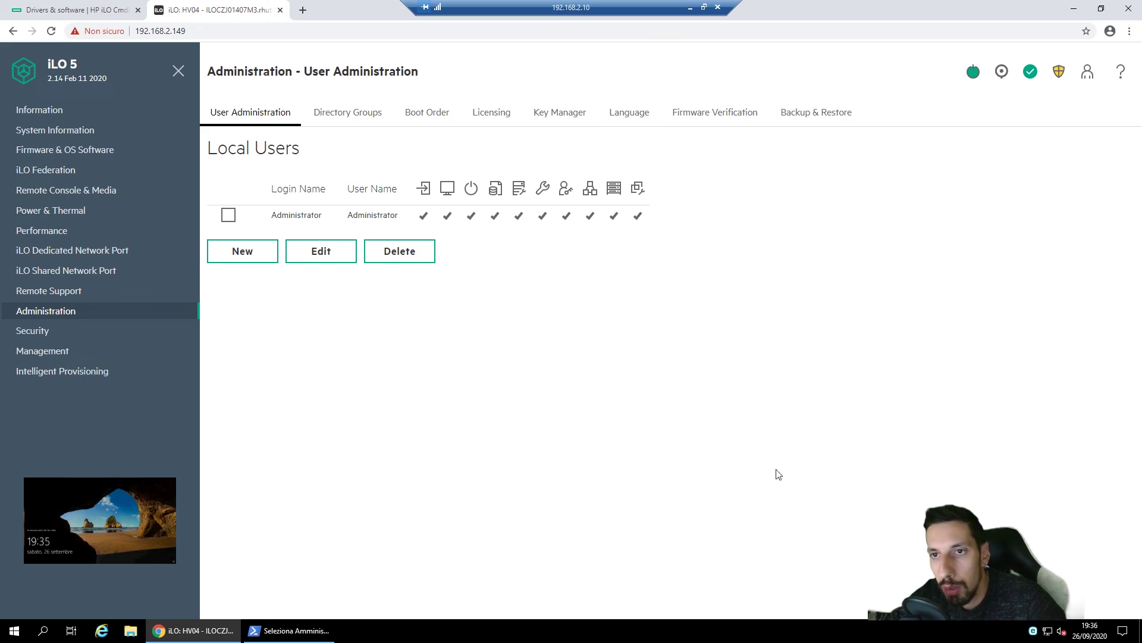
Review the server's fans and its temperature information, including the 3D temperature graph and the full sensor data table
click(70, 210)
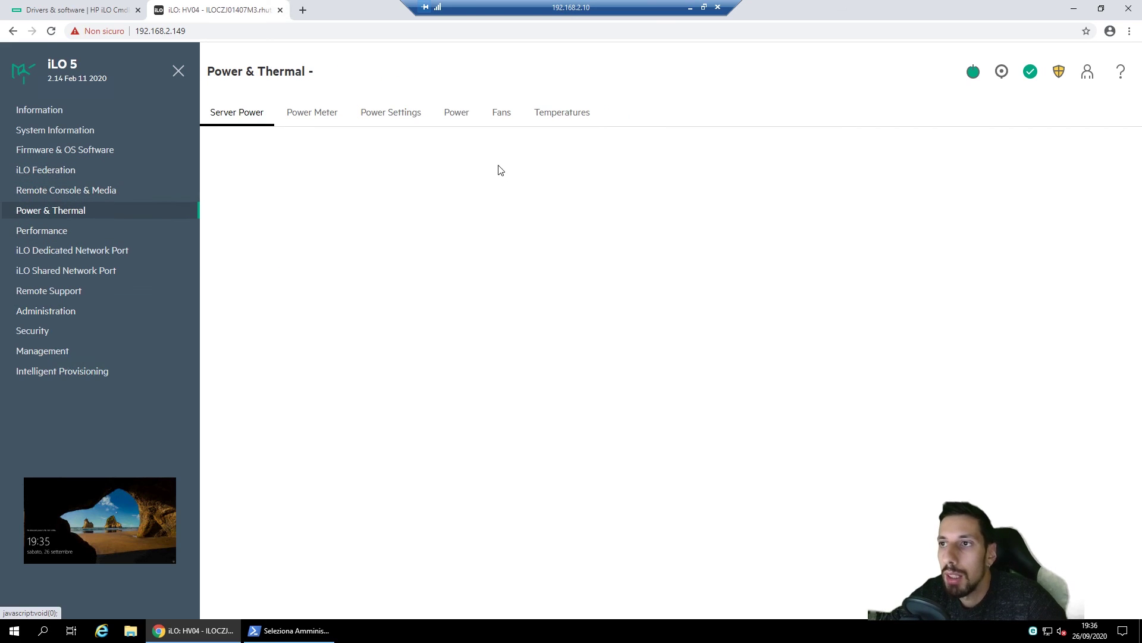
click(505, 113)
click(551, 115)
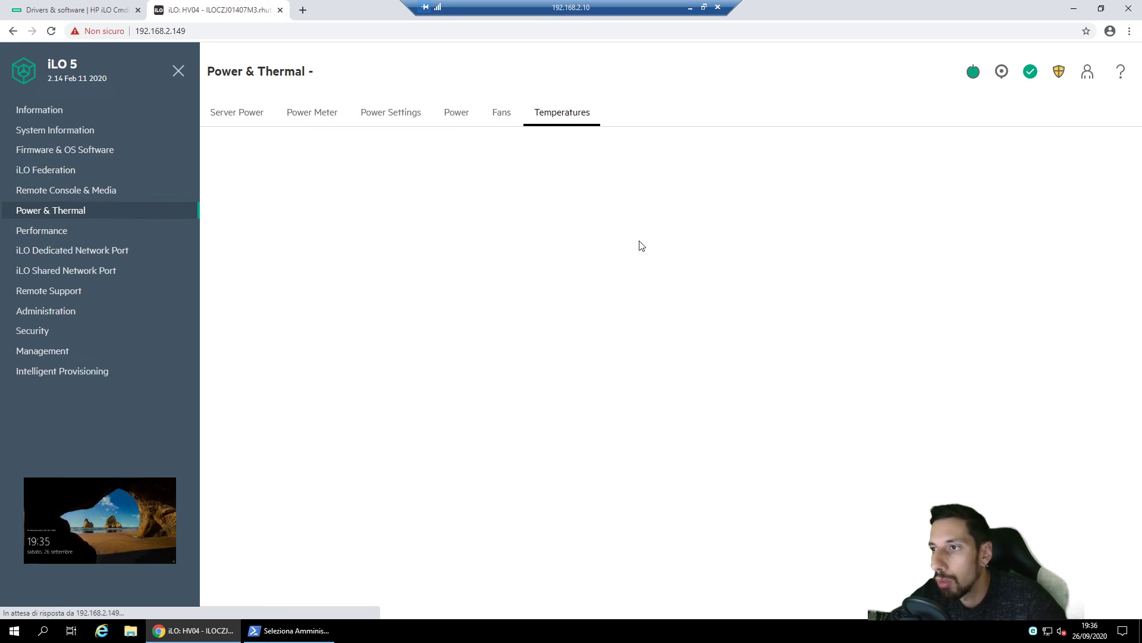
scroll(551, 357, down, 3)
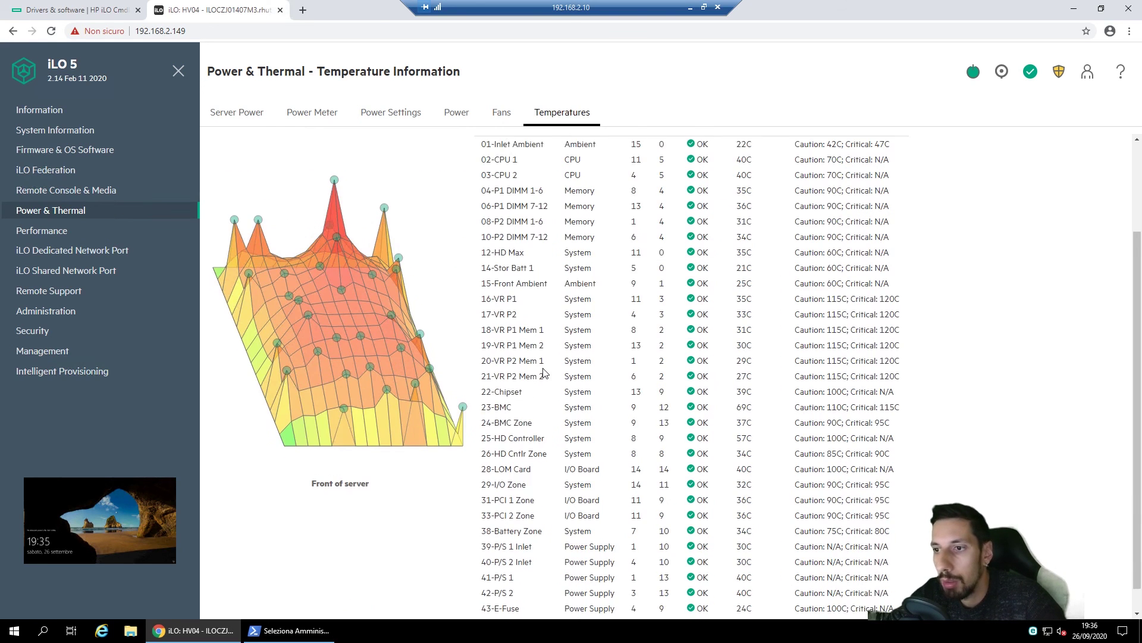
scroll(581, 373, up, 3)
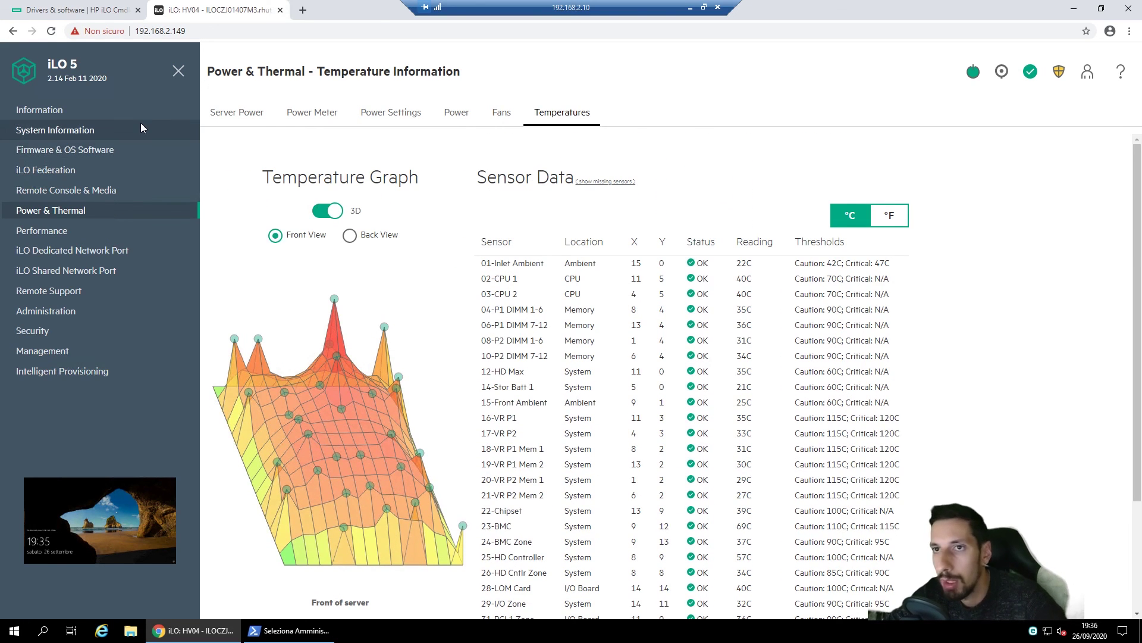